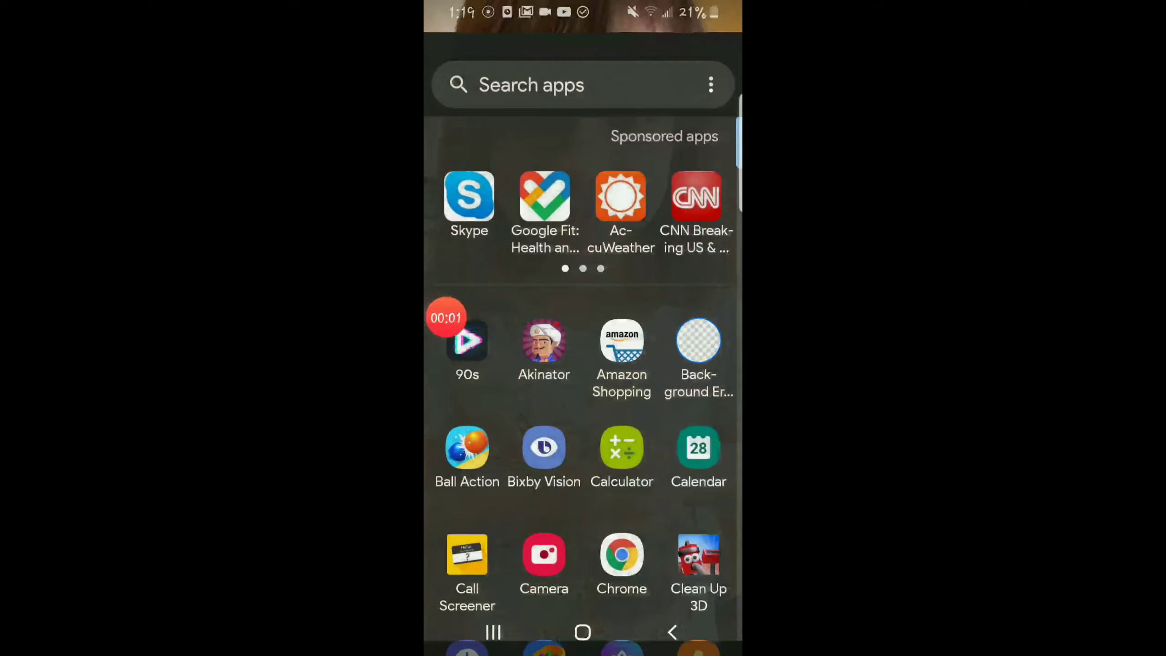
pyautogui.scroll(-3, 583, 364)
pyautogui.scroll(-5, 583, 365)
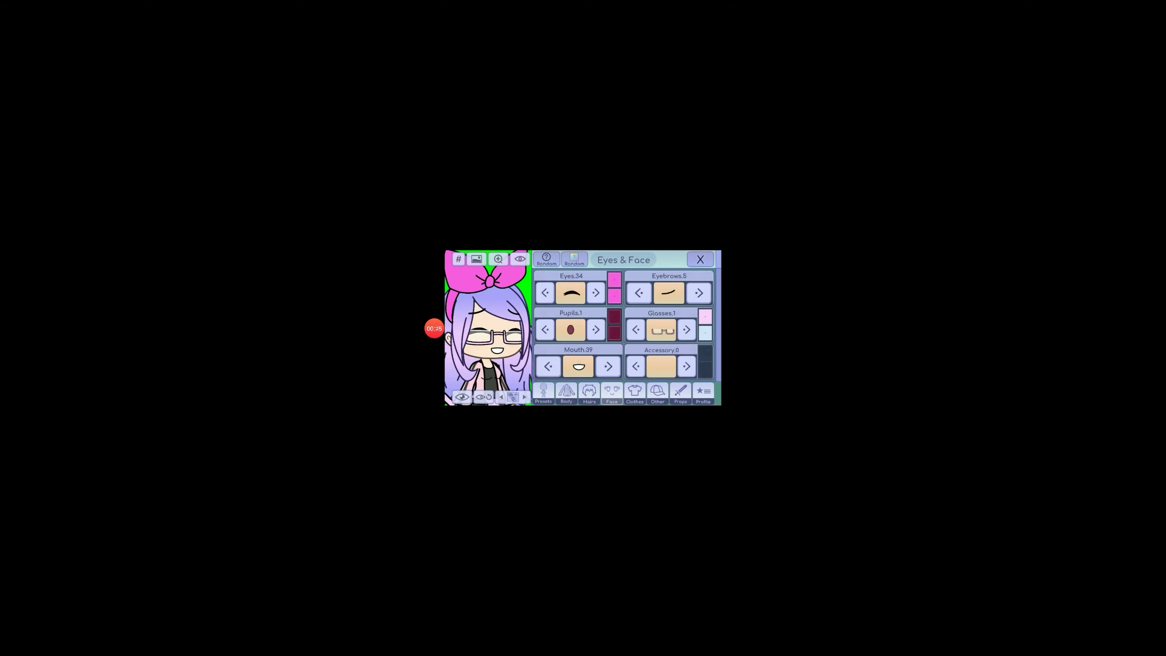
# - Page through the Mouth grid and give the character a new open smiling mouth
pyautogui.click(578, 365)
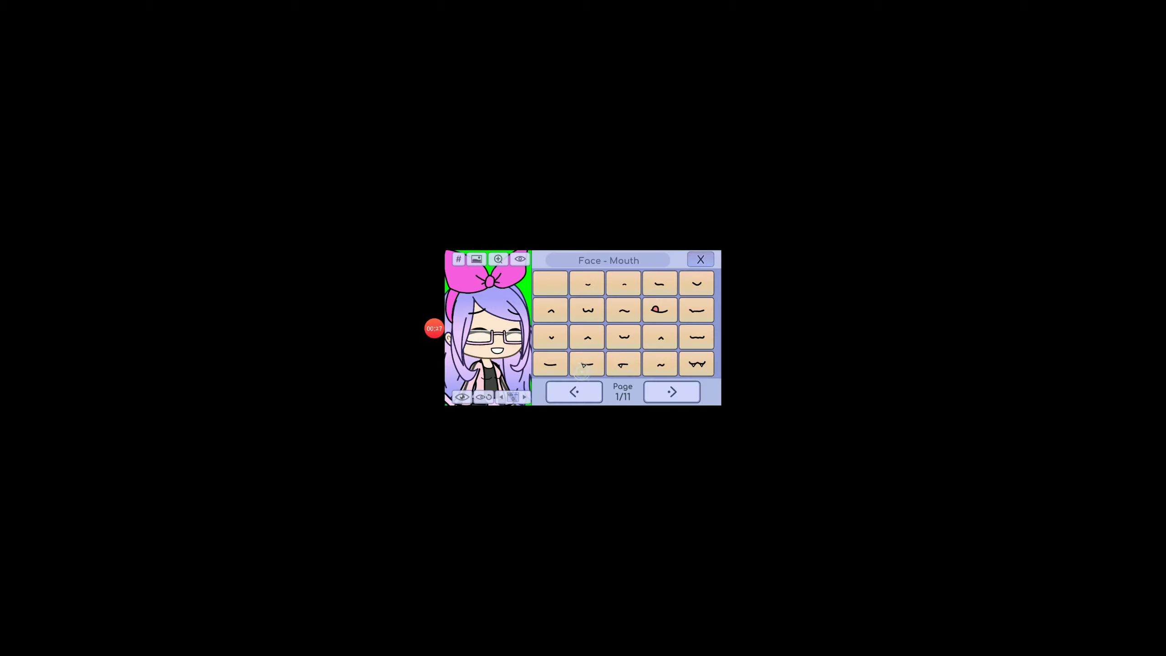
pyautogui.click(672, 392)
pyautogui.click(660, 364)
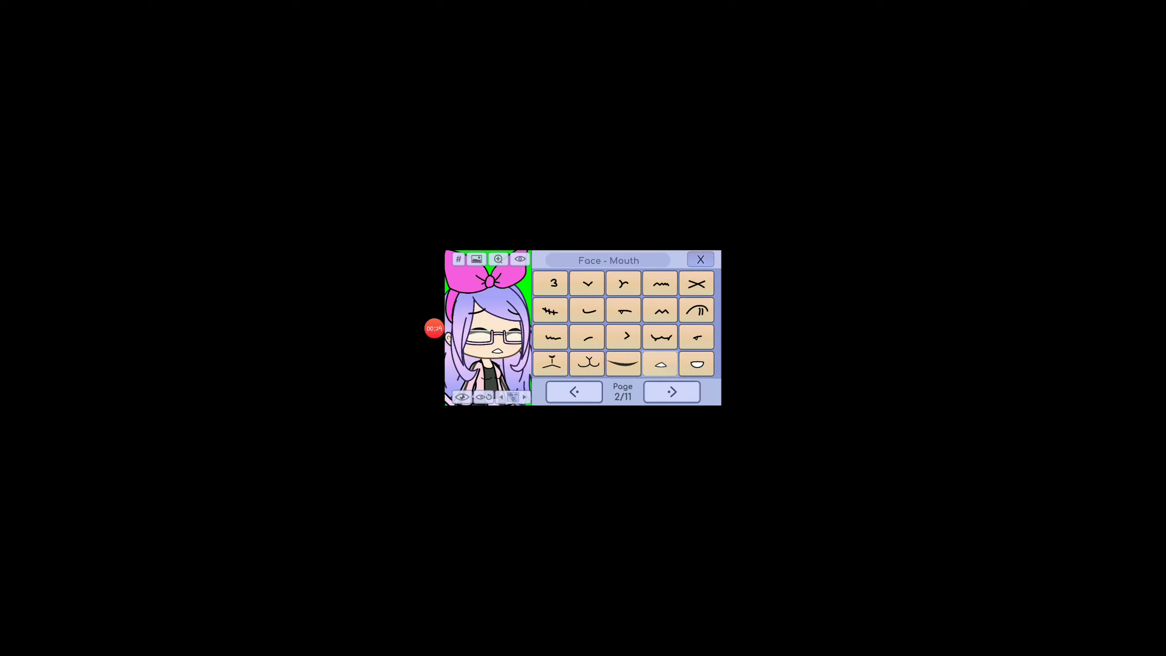
pyautogui.click(697, 365)
pyautogui.click(671, 392)
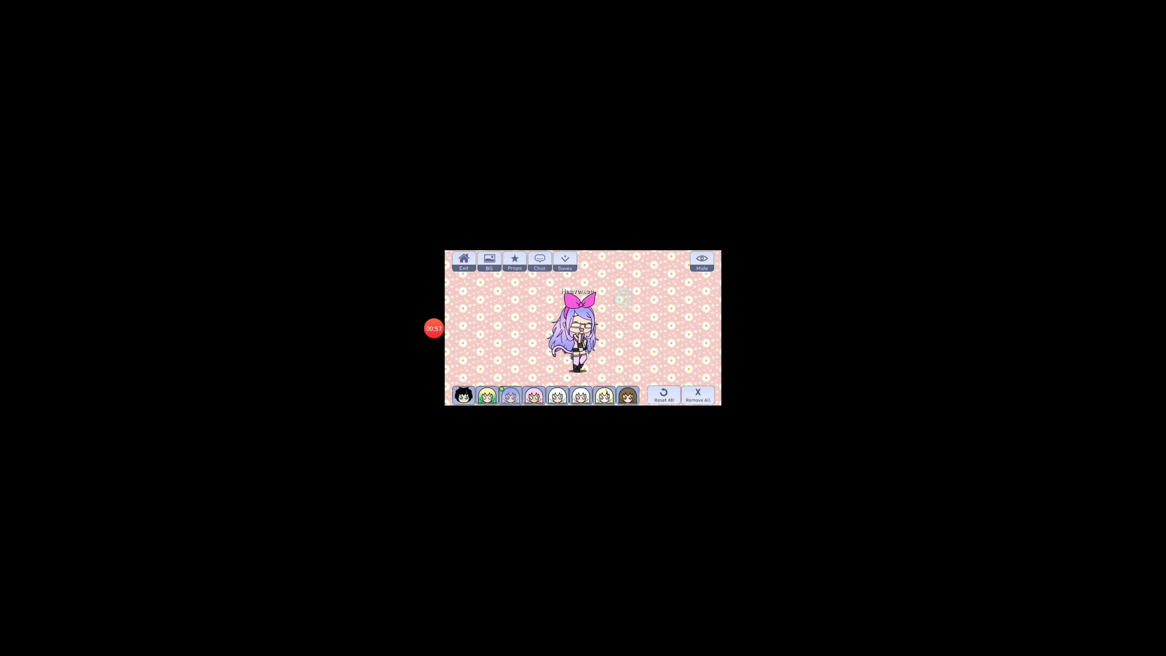
# - Select the purple-haired character and move her to the scene's upper left
pyautogui.click(517, 394)
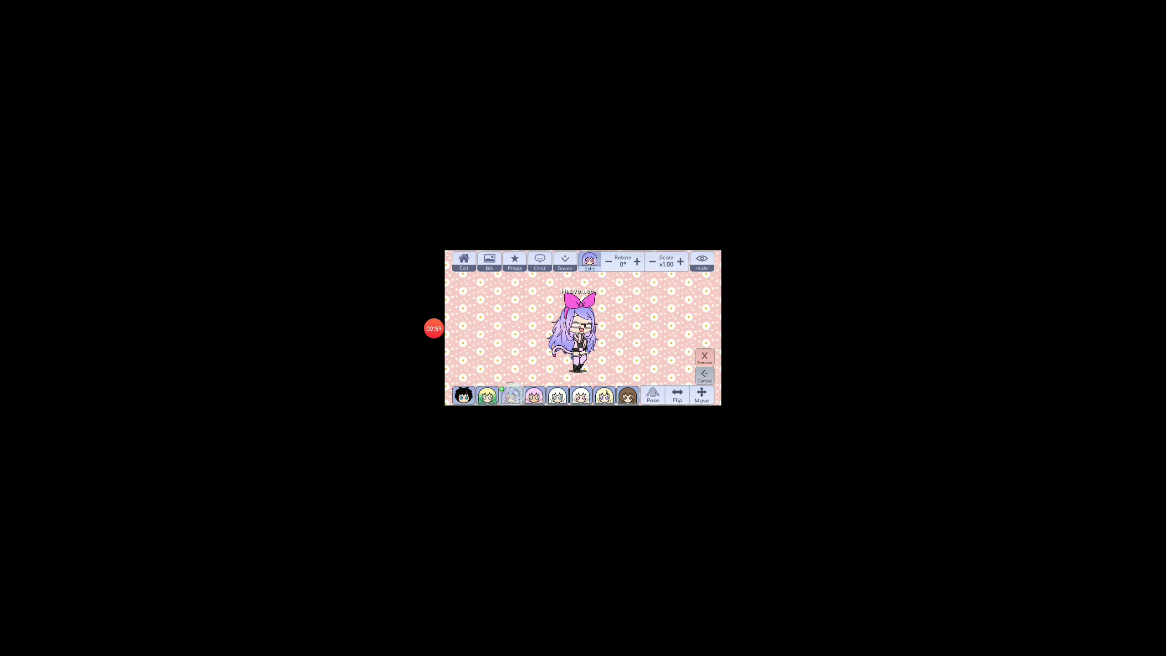
pyautogui.moveTo(574, 328)
pyautogui.mouseDown()
pyautogui.moveTo(524, 315)
pyautogui.moveTo(592, 323)
pyautogui.moveTo(493, 333)
pyautogui.mouseUp()
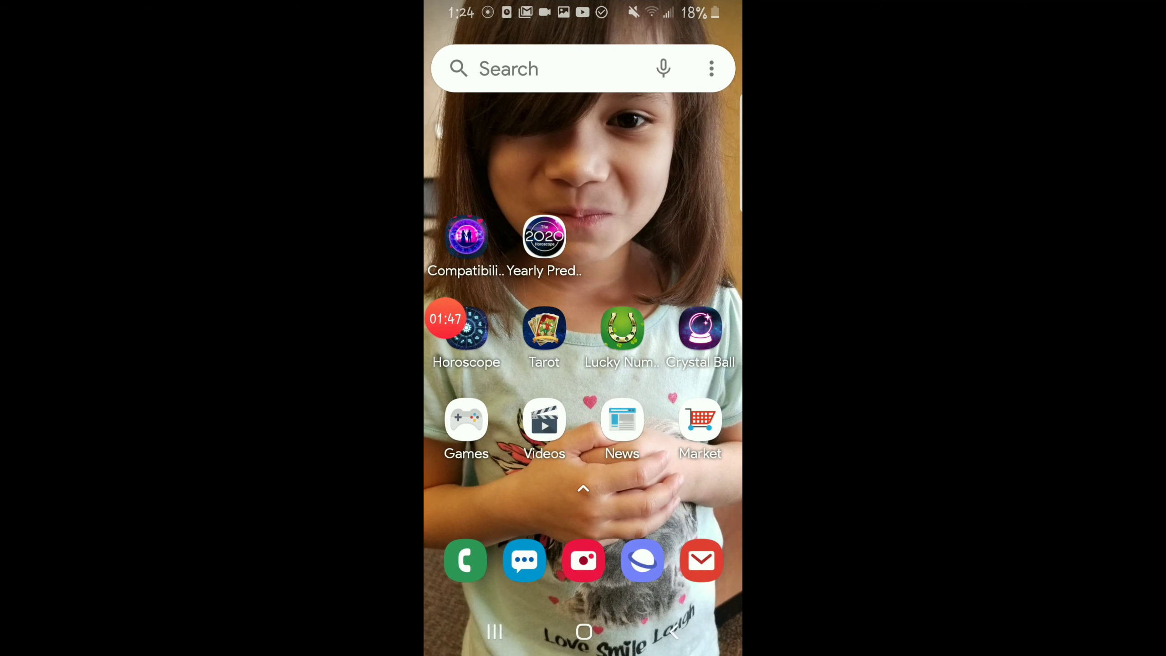
pyautogui.moveTo(583, 456); pyautogui.dragTo(583, 182)
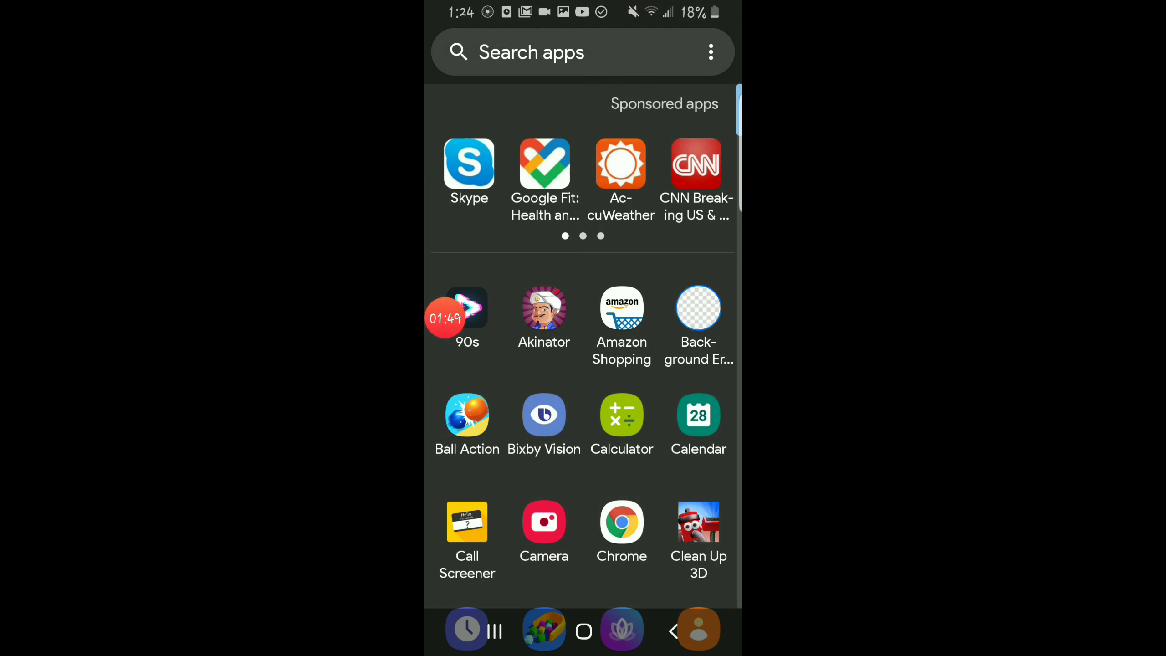
pyautogui.scroll(-3, 583, 365)
pyautogui.scroll(-3, 583, 365)
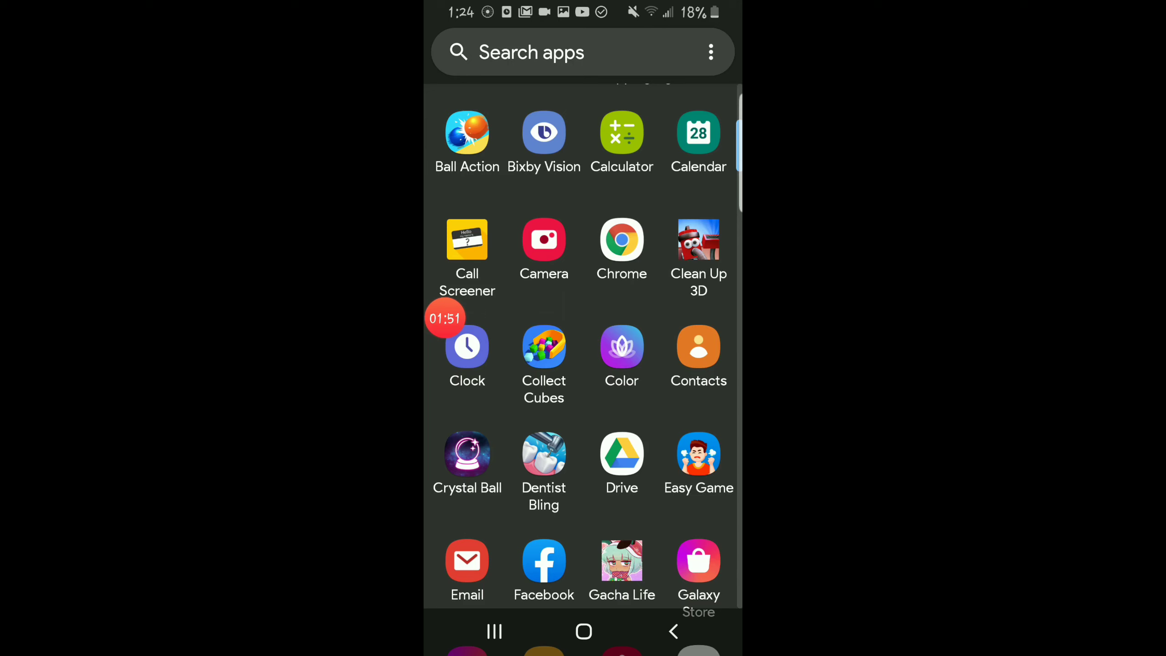
pyautogui.scroll(-4, 583, 365)
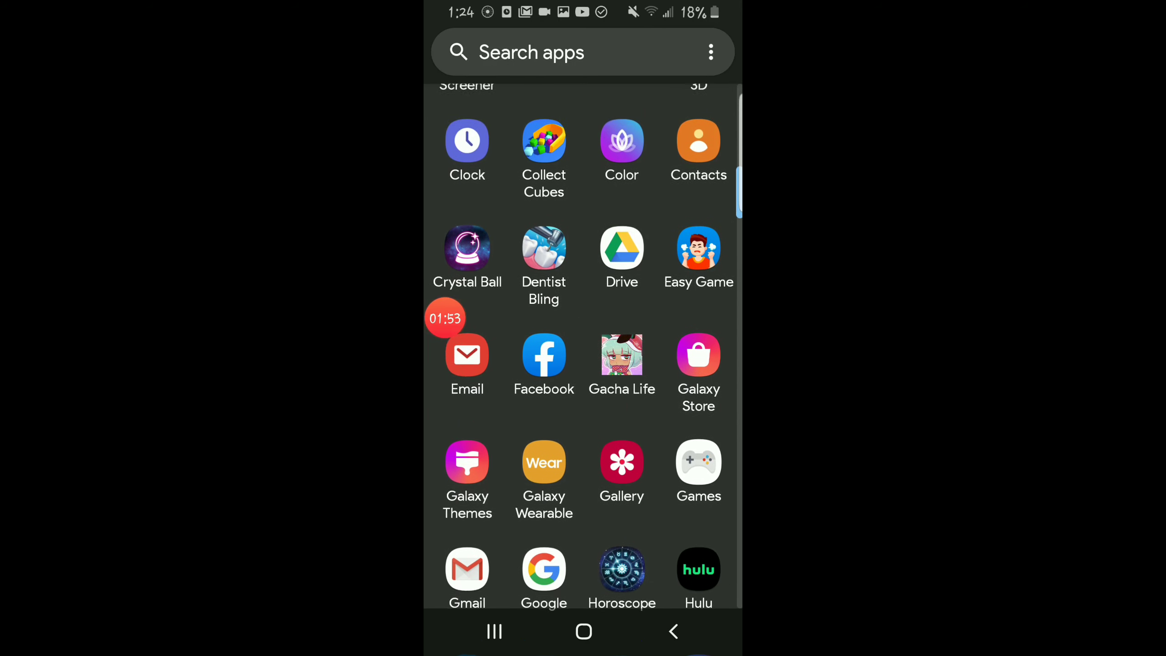
pyautogui.scroll(-4, 584, 364)
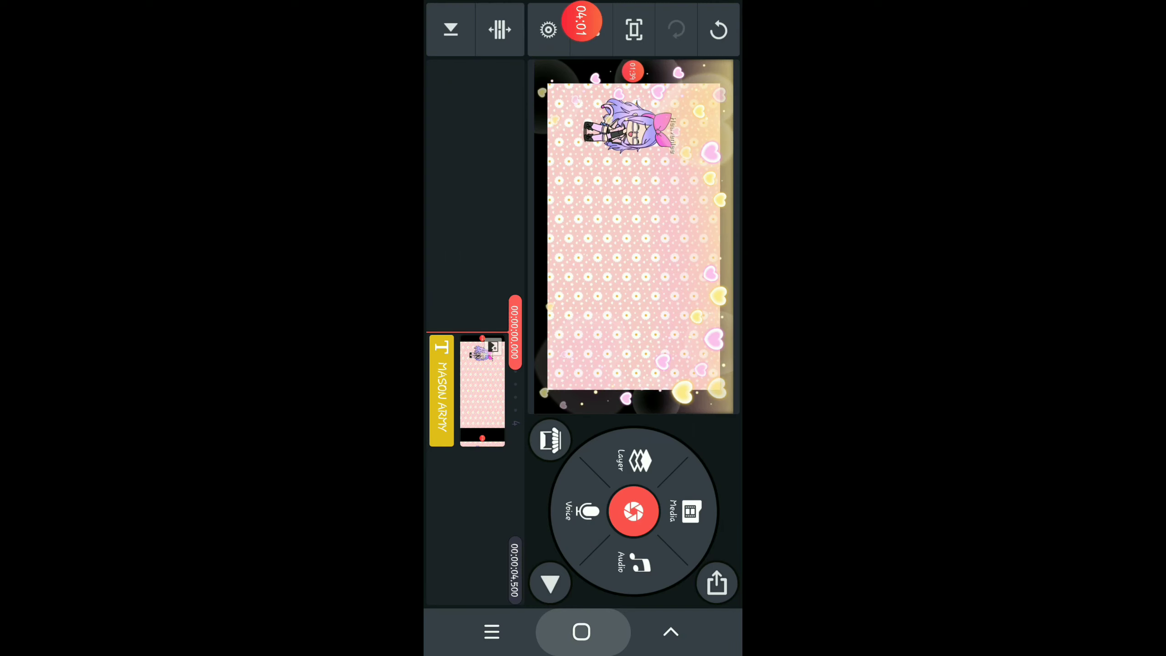
# - Return from the video editor to the home screen
pyautogui.click(583, 632)
pyautogui.moveTo(583, 456); pyautogui.dragTo(583, 182)
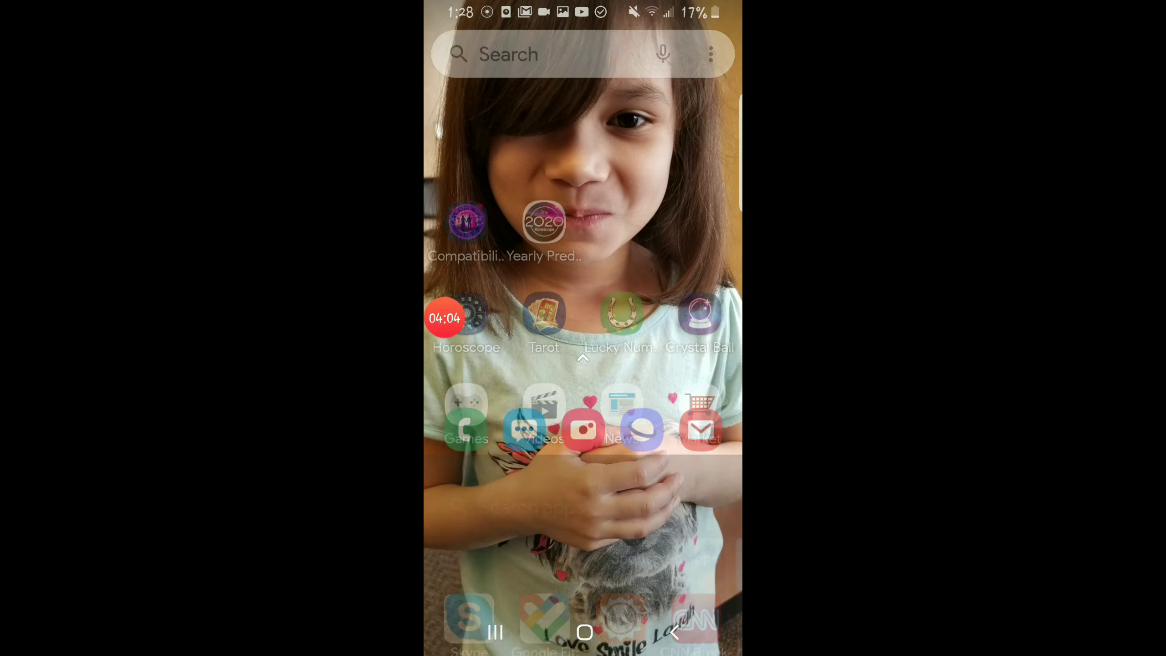
pyautogui.scroll(-3, 584, 364)
pyautogui.scroll(-10, 583, 365)
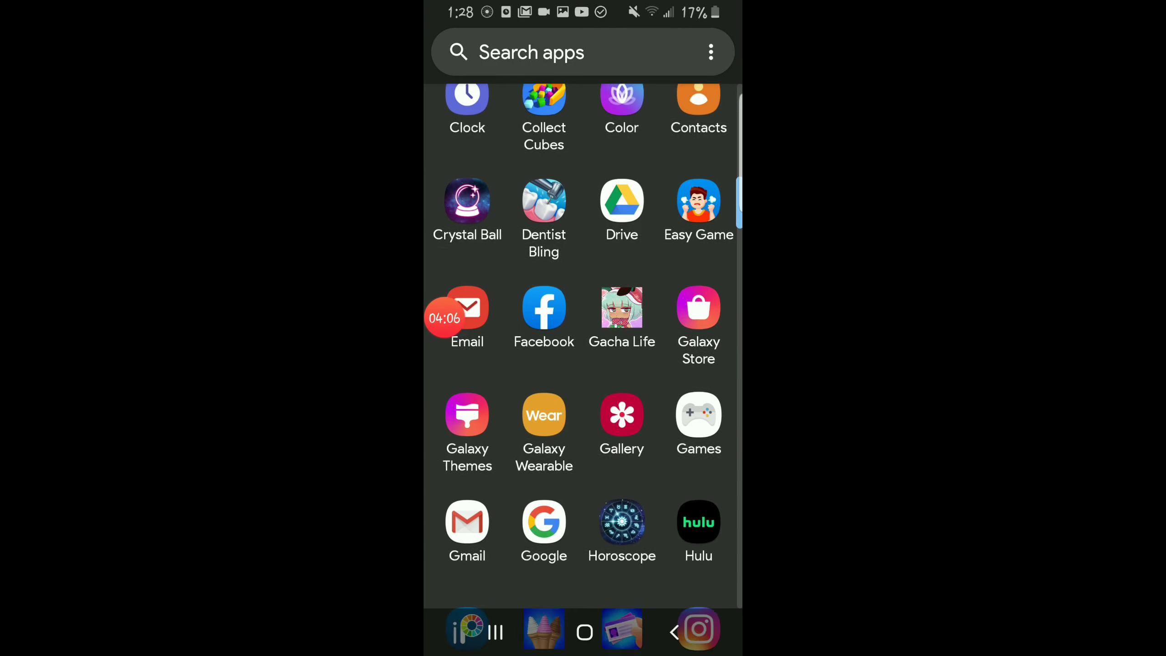
pyautogui.scroll(-10, 583, 365)
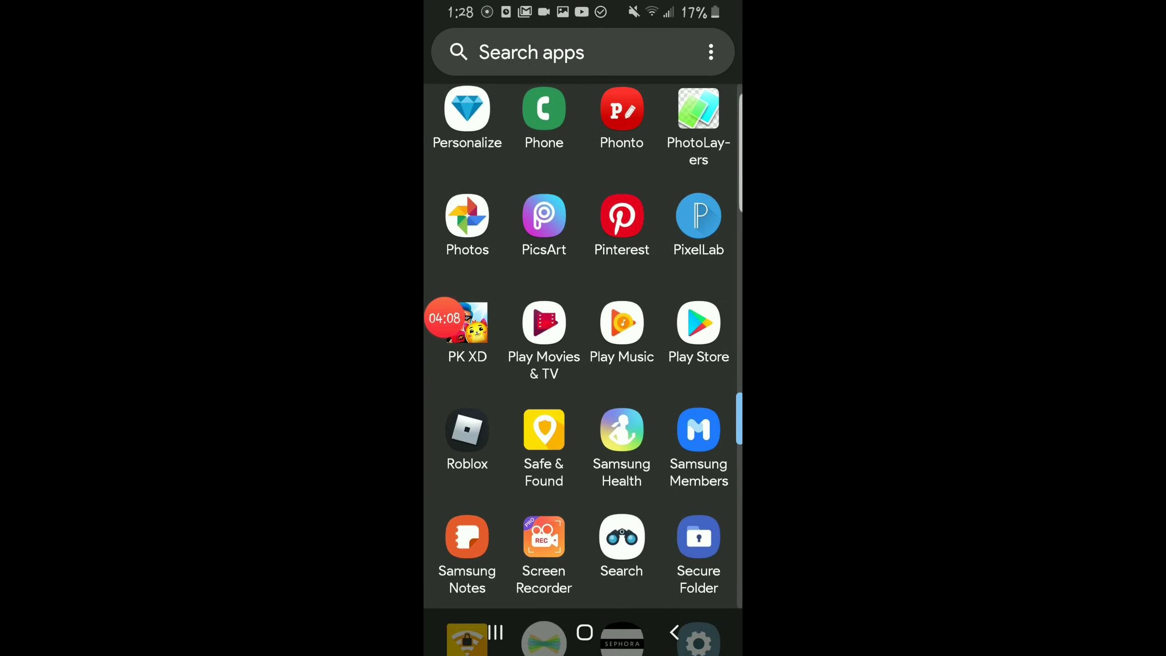
pyautogui.scroll(-5, 583, 365)
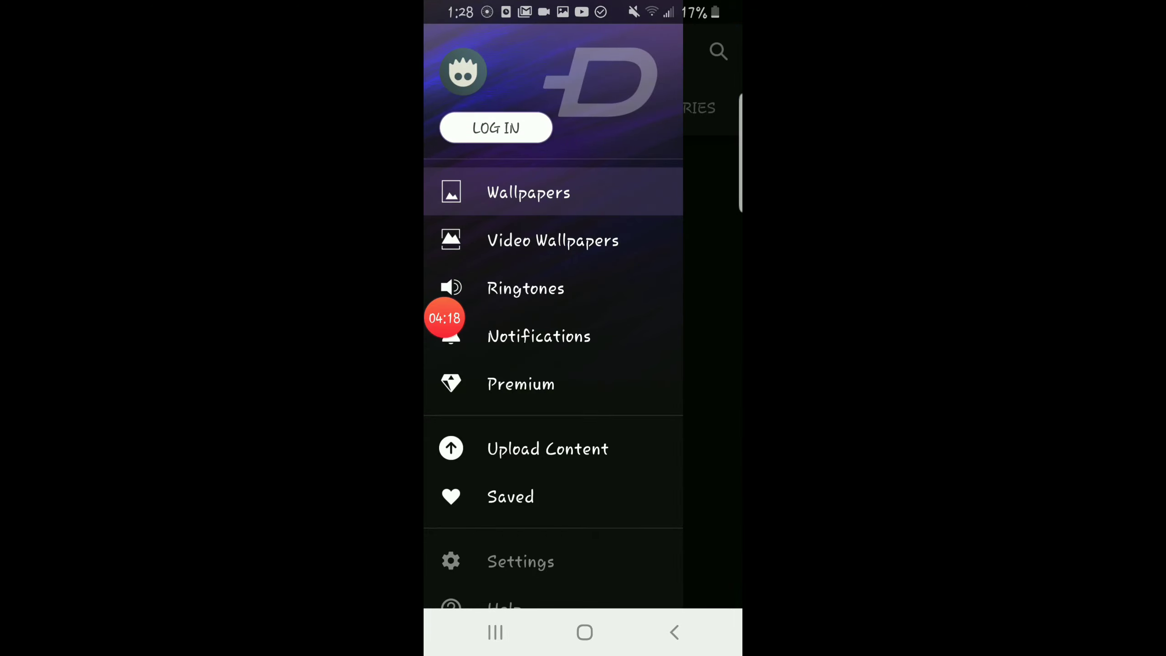
# - Browse Zedge's Ringtones Home list for a song, then return to the home screen
pyautogui.click(526, 288)
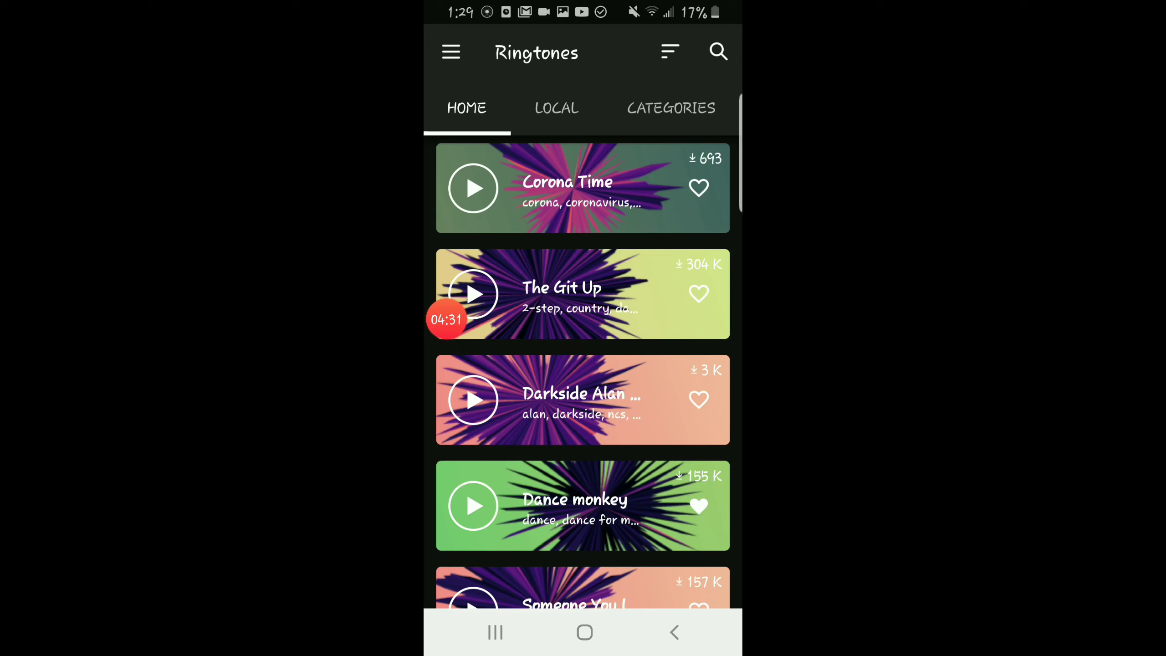
pyautogui.scroll(-5, 583, 365)
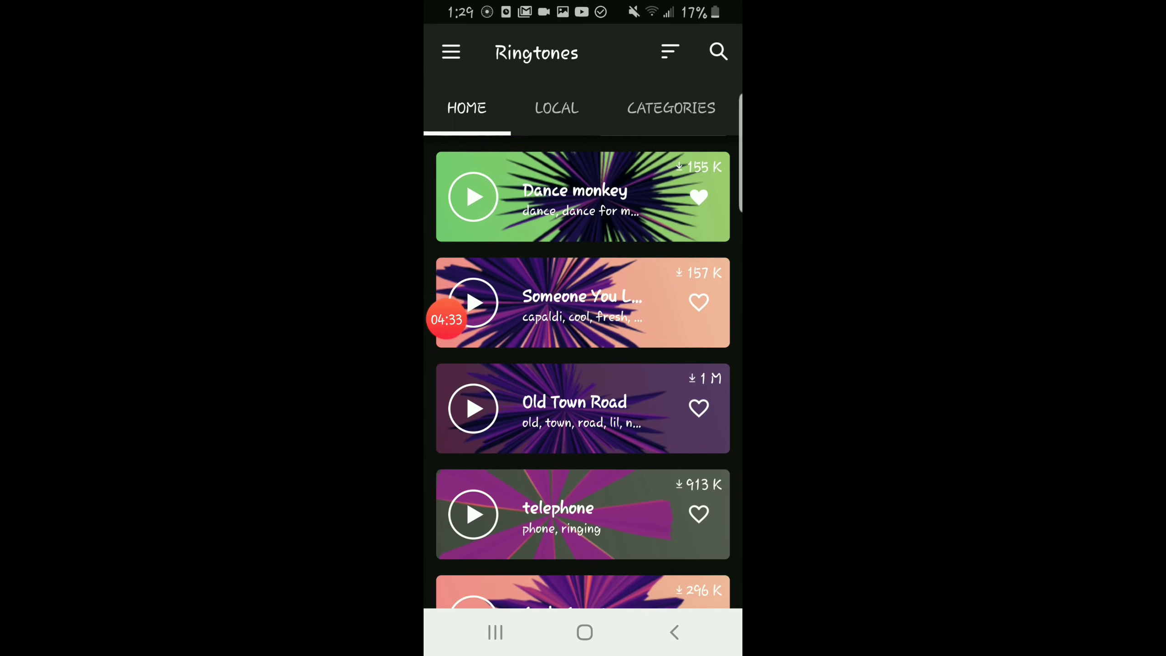
pyautogui.scroll(-6, 583, 365)
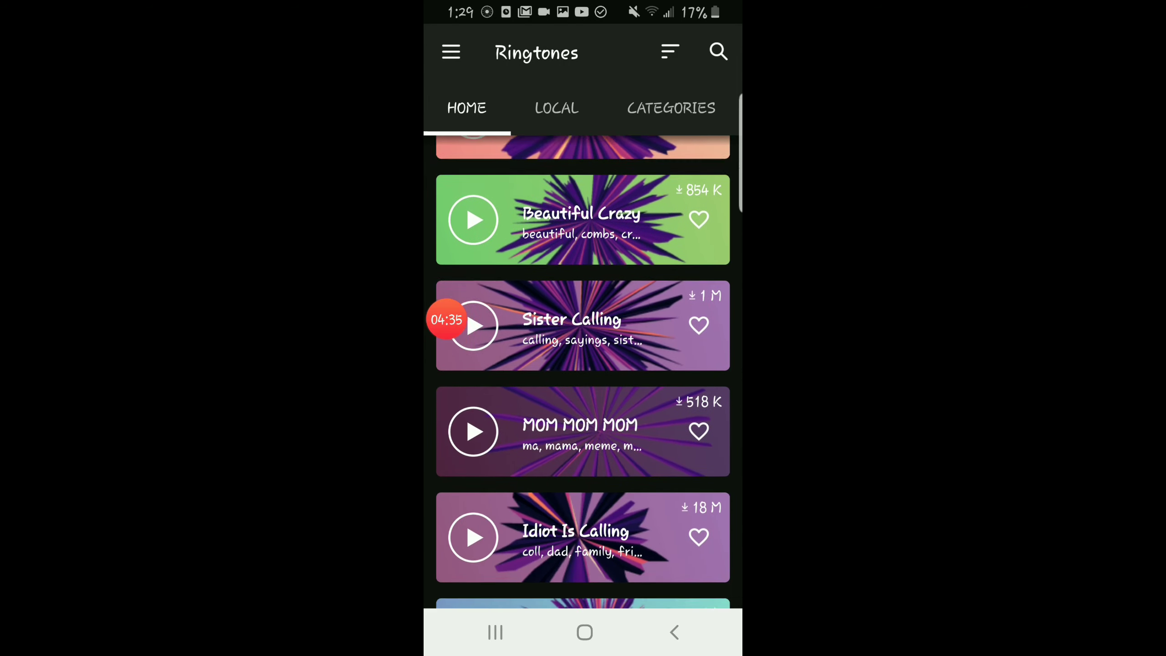
pyautogui.scroll(-6, 583, 365)
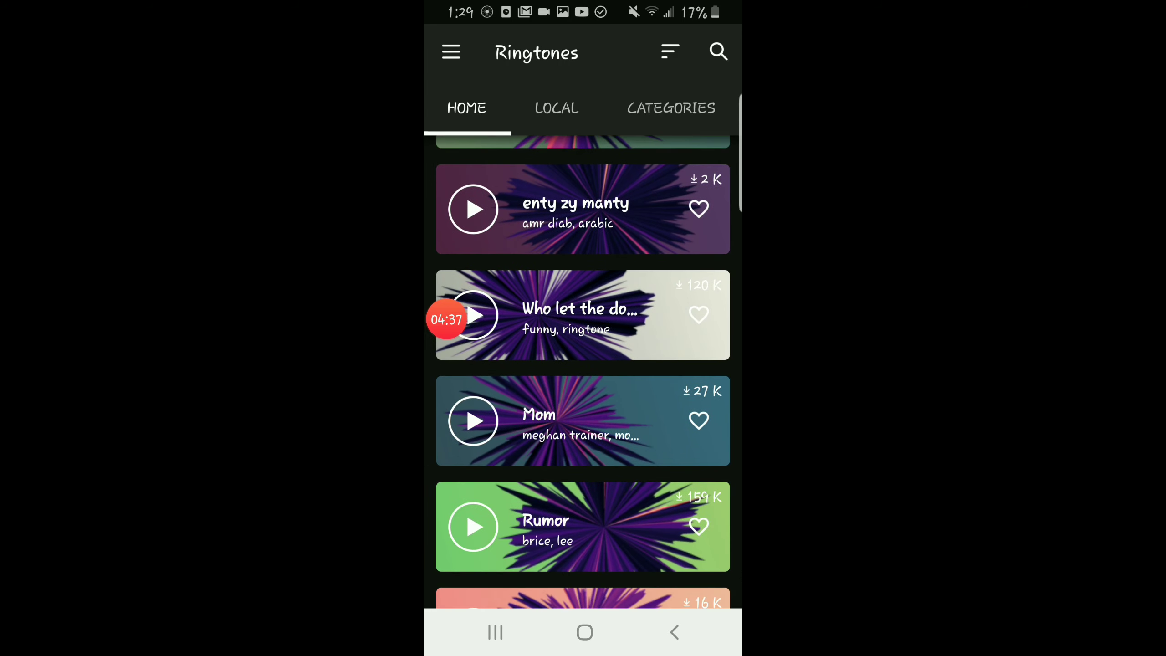
pyautogui.scroll(-1, 584, 365)
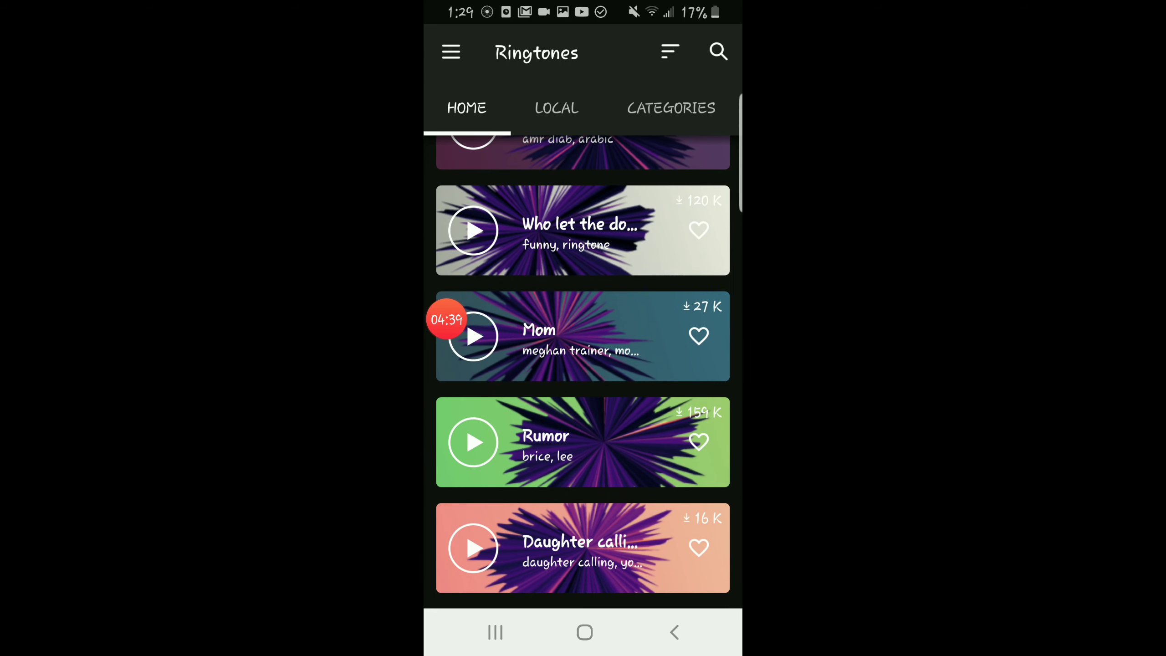
pyautogui.scroll(4, 583, 365)
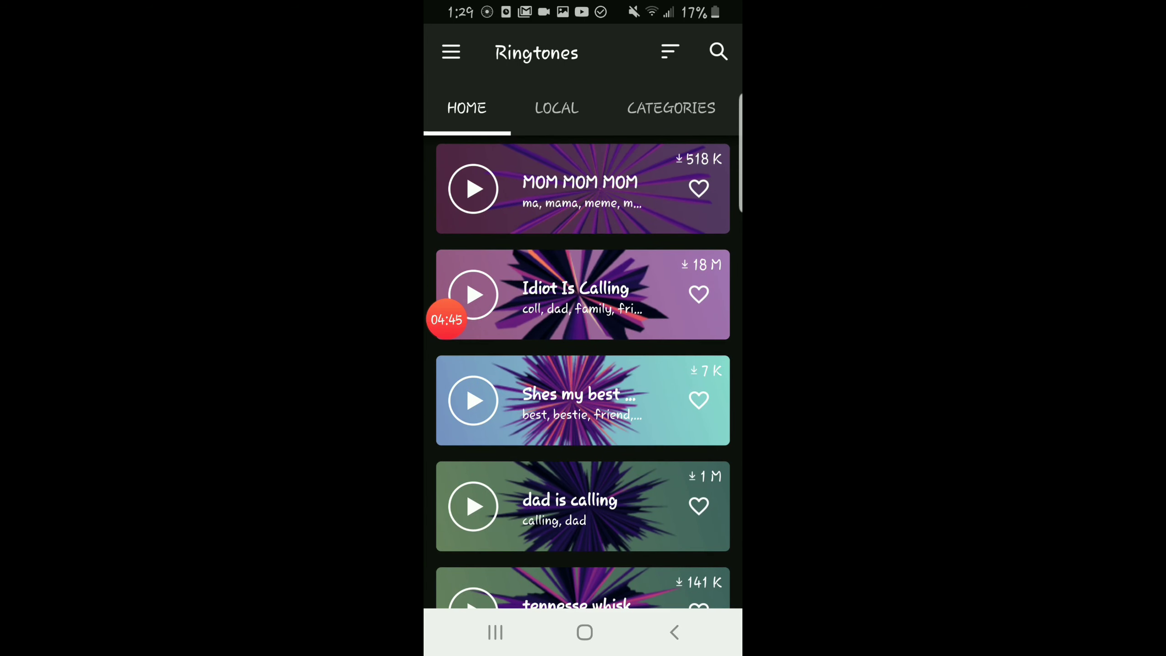
pyautogui.click(446, 318)
pyautogui.moveTo(583, 274); pyautogui.dragTo(583, 337)
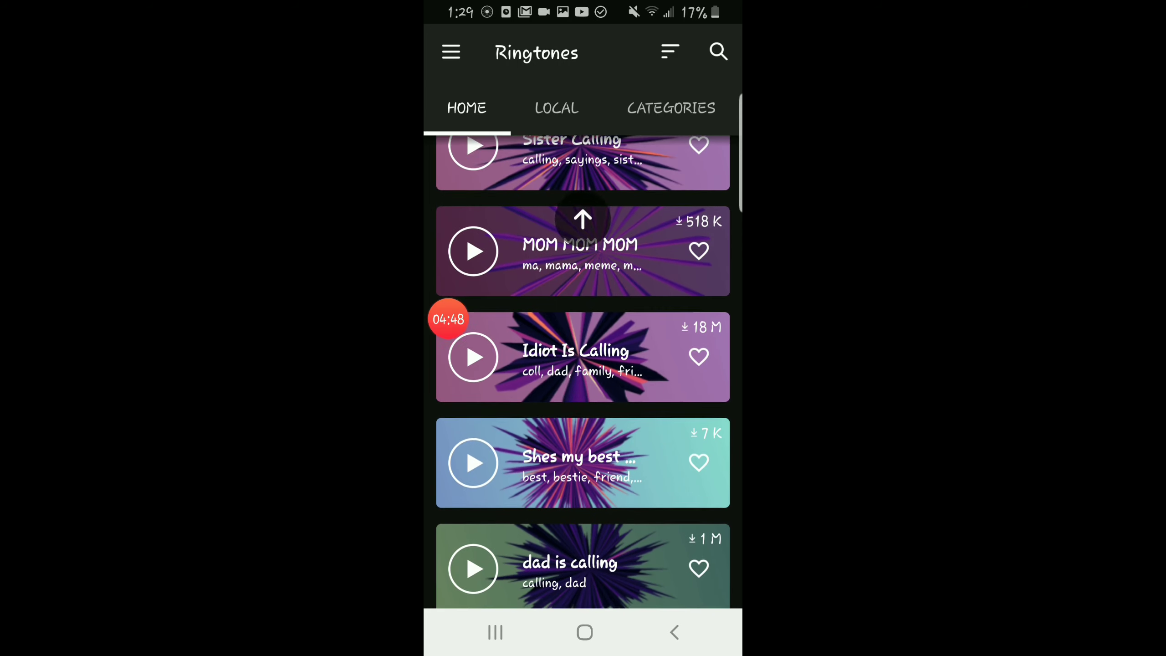
pyautogui.scroll(-6, 583, 365)
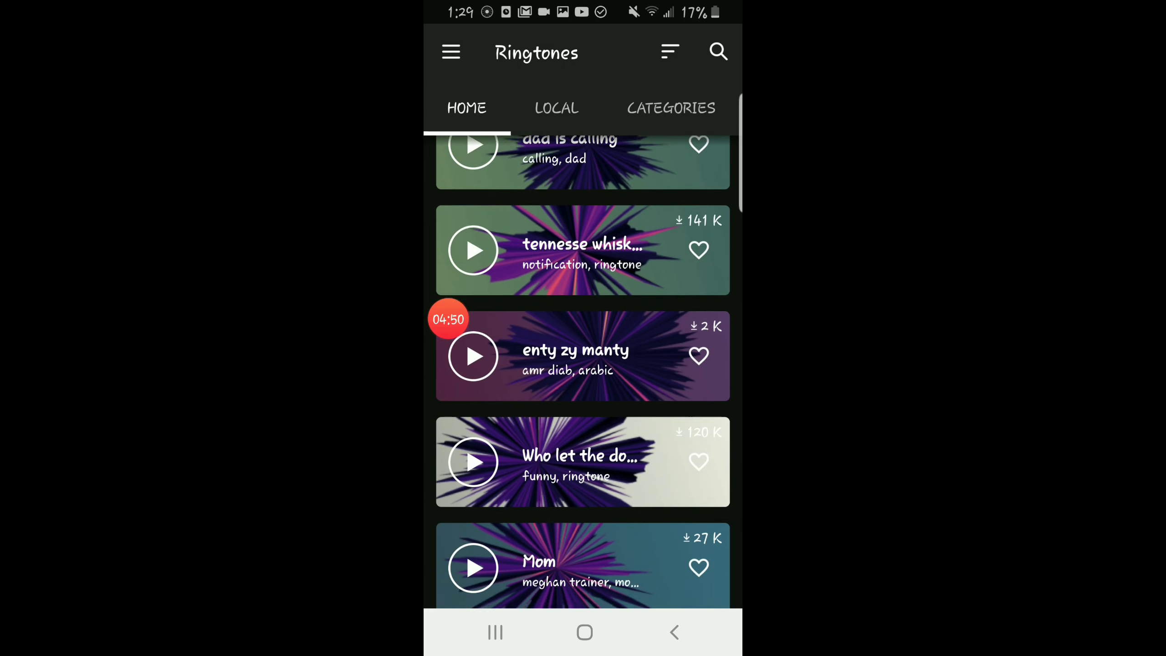
pyautogui.scroll(-2, 583, 365)
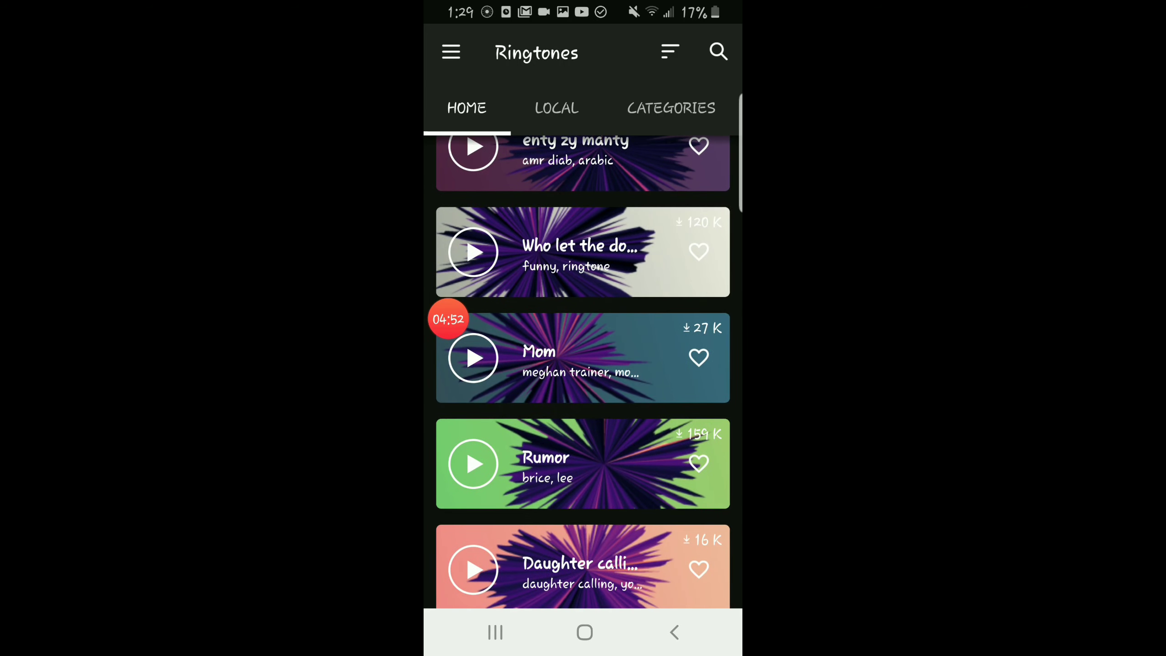
pyautogui.click(583, 632)
# - Swipe up to reveal the installed apps list
pyautogui.moveTo(583, 455); pyautogui.dragTo(583, 182)
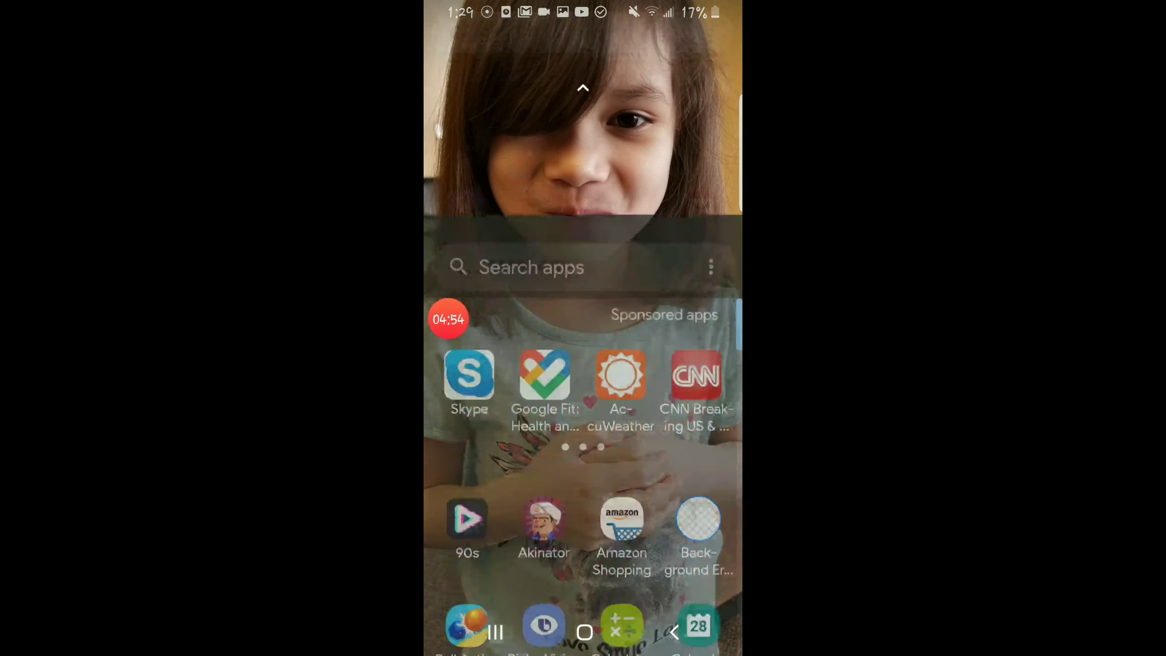
pyautogui.scroll(-6, 582, 365)
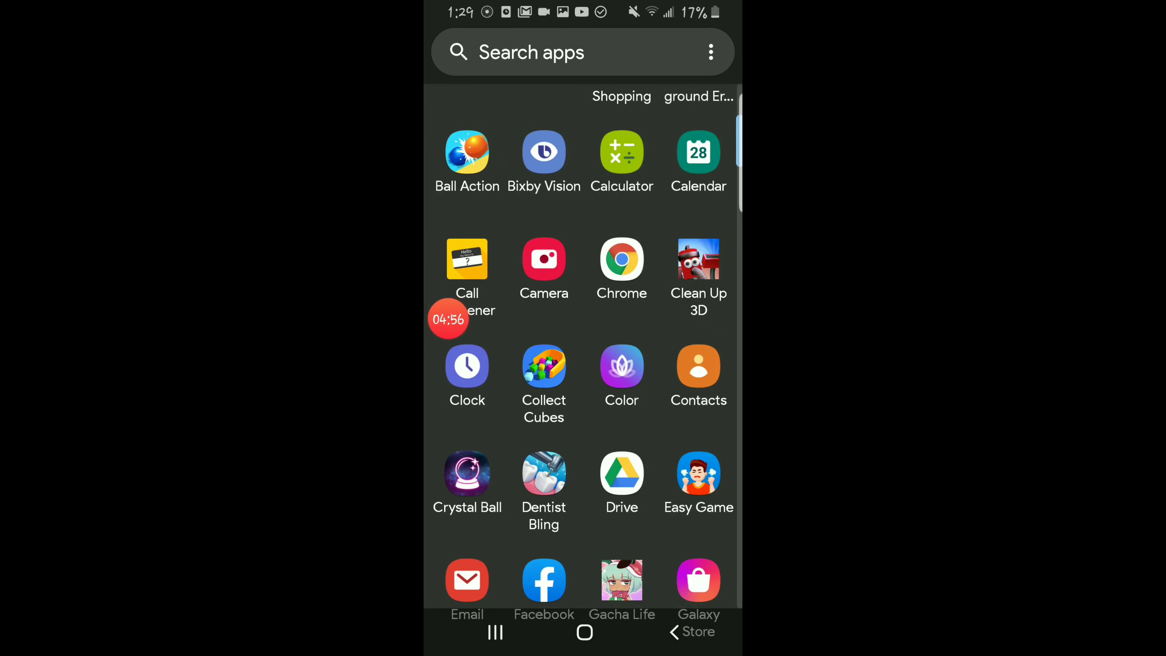
pyautogui.scroll(-6, 583, 365)
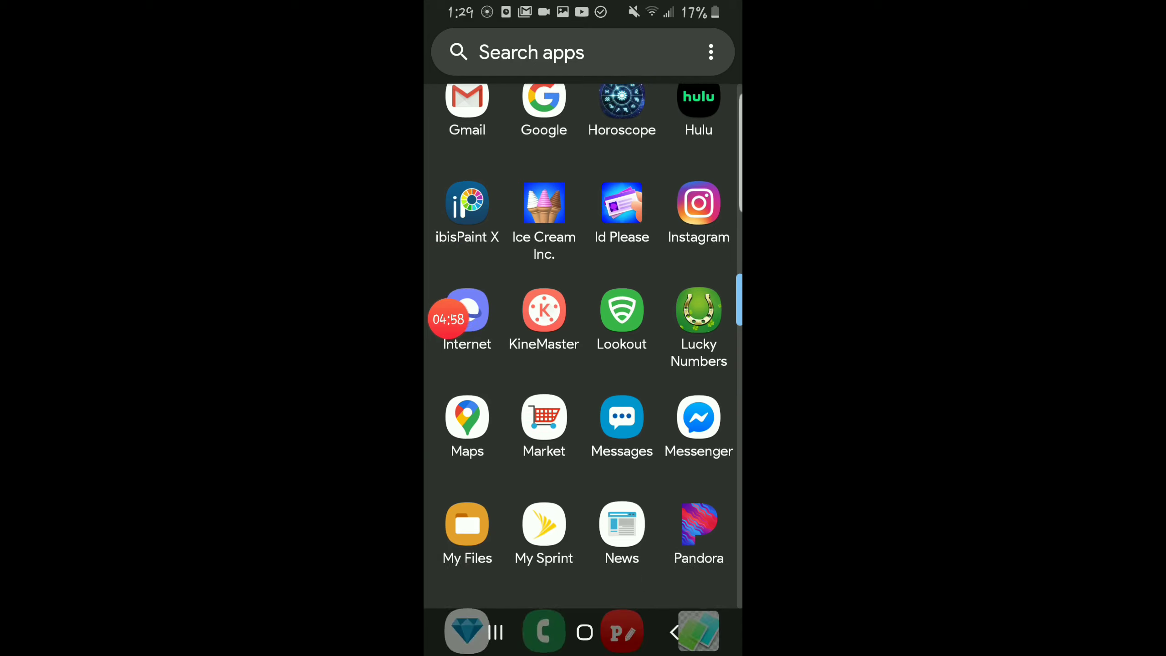